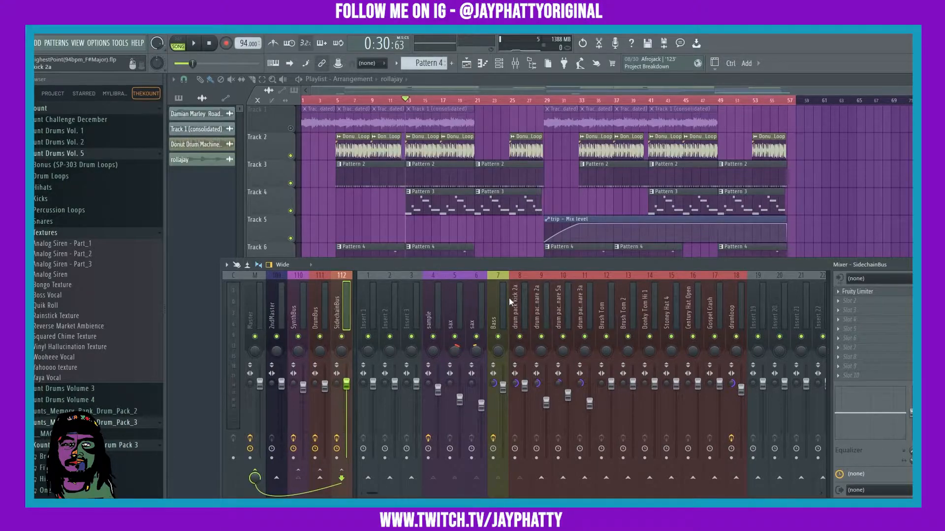
Show the docking options for mixer track Insert 21, close them unchanged, and select the SidechainBus track
{"action": "scroll", "coordinate": [507, 298], "scroll_direction": "right", "scroll_amount": 2}
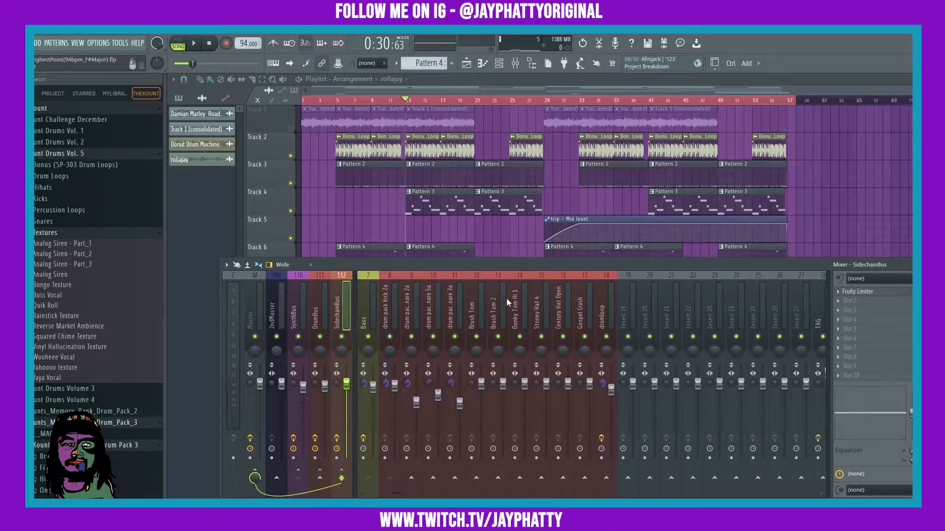
{"action": "left_click", "coordinate": [662, 315]}
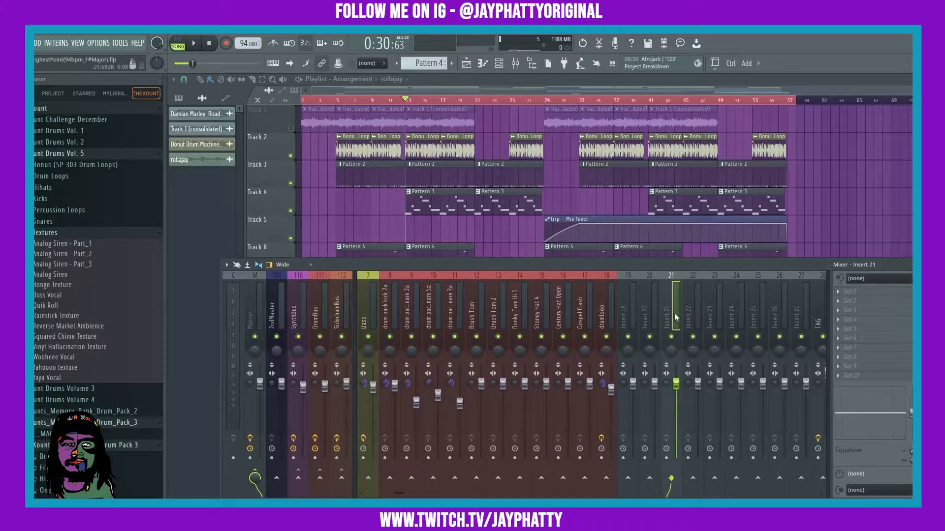
{"action": "right_click", "coordinate": [669, 301]}
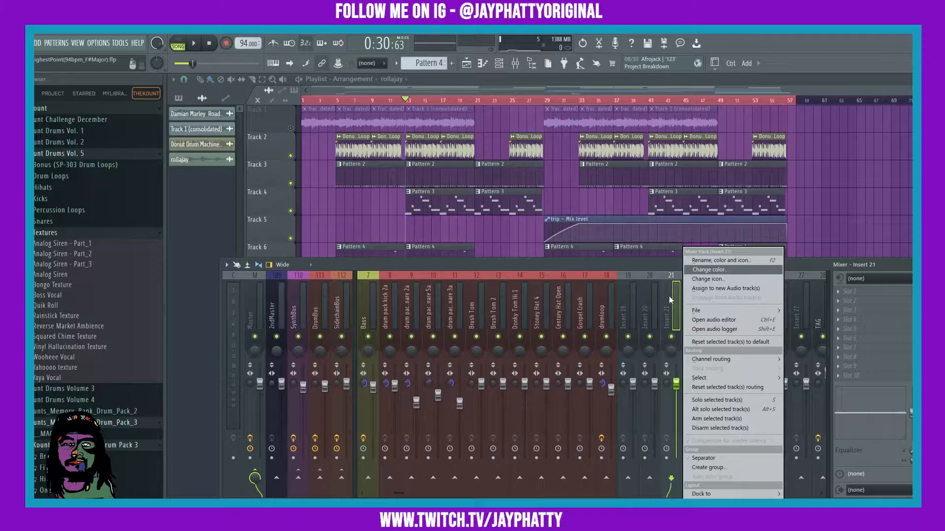
{"action": "mouse_move", "coordinate": [709, 496]}
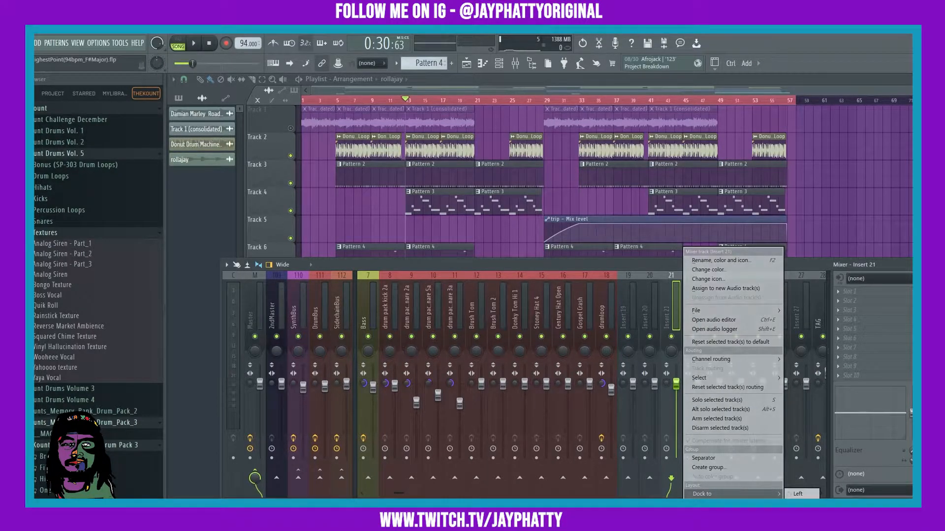
{"action": "left_click", "coordinate": [300, 310]}
{"action": "left_click", "coordinate": [341, 314]}
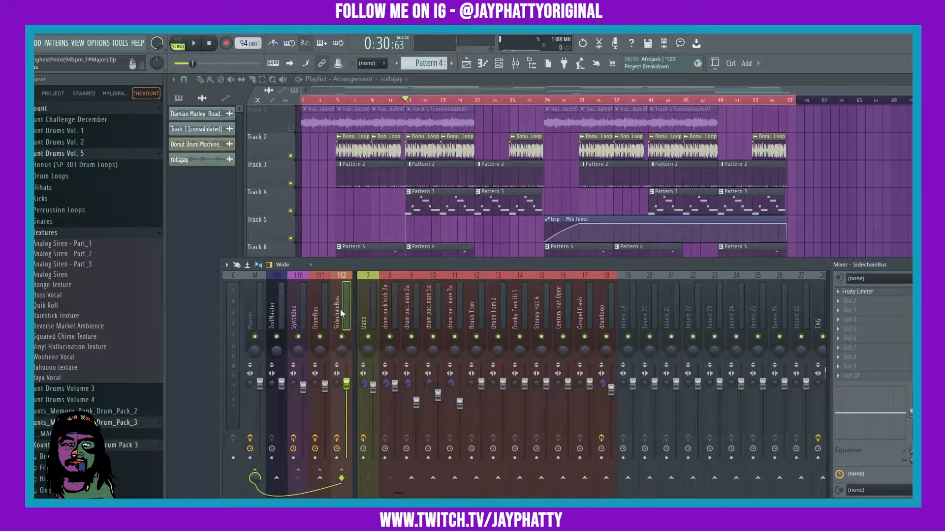
Inspect where the sax and sample mixer tracks are routed
{"action": "scroll", "coordinate": [370, 309], "scroll_direction": "up", "scroll_amount": 3}
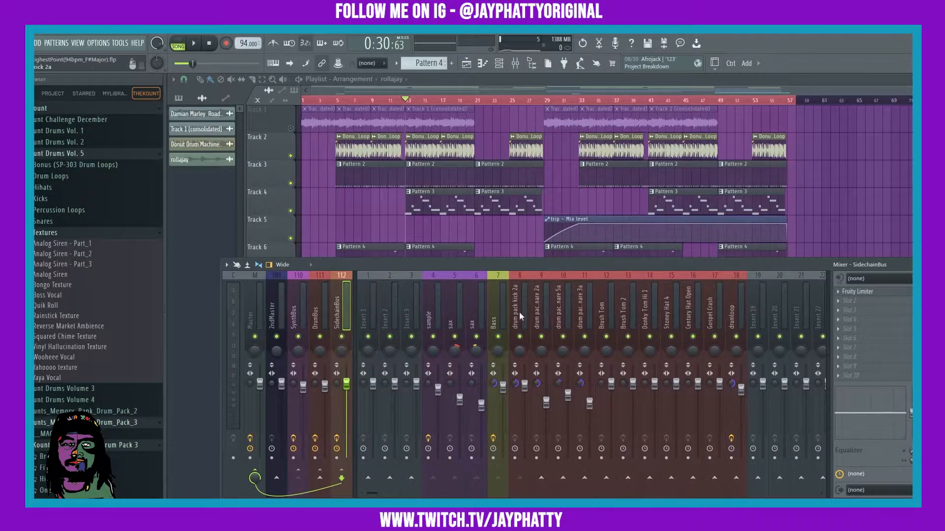
{"action": "left_click", "coordinate": [456, 315]}
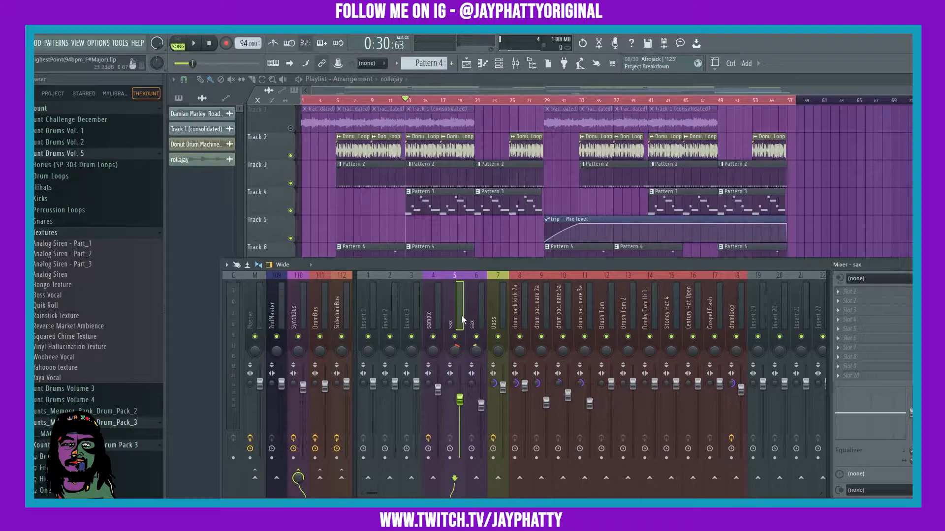
{"action": "key", "text": "Left"}
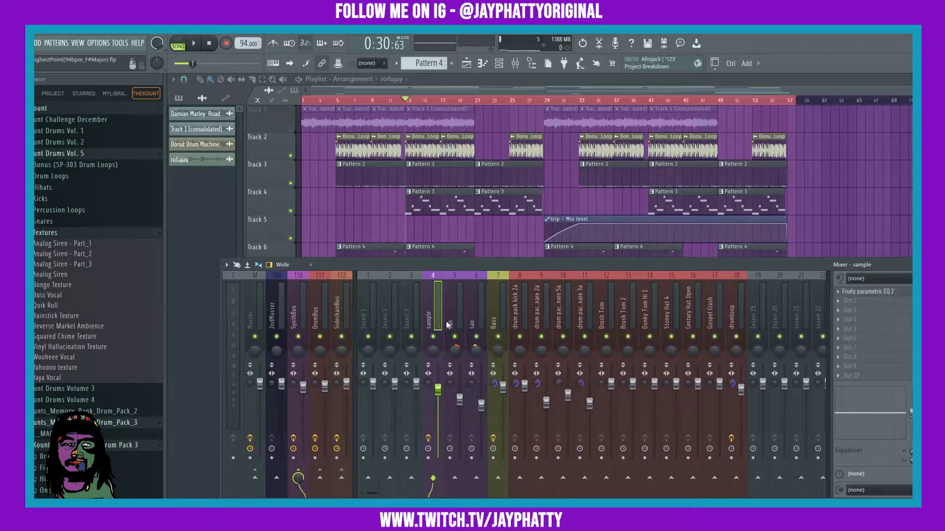
Route the SynthBus mixer track only to the SidechainBus
{"action": "left_click", "coordinate": [296, 305]}
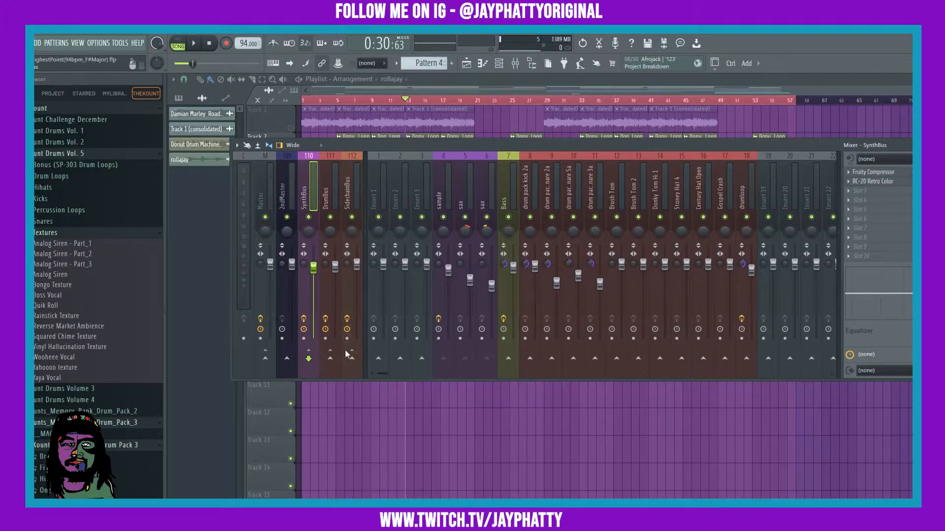
{"action": "right_click", "coordinate": [353, 363]}
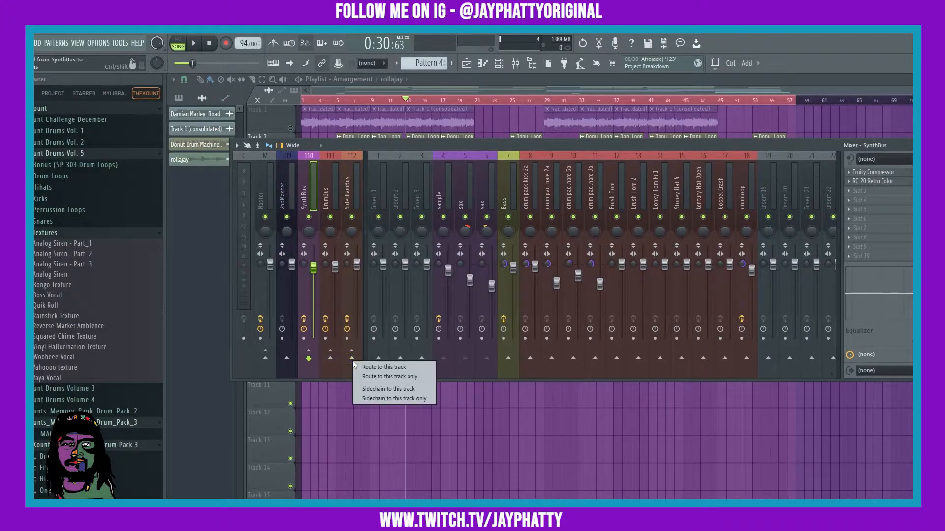
{"action": "left_click", "coordinate": [373, 377]}
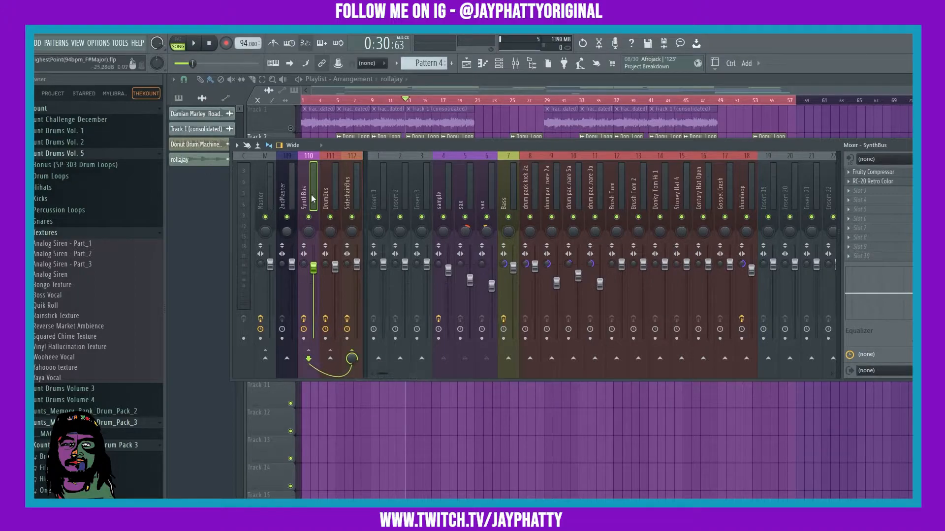
Route the Bass mixer track only to the SidechainBus, replacing its existing send
{"action": "left_click", "coordinate": [508, 197]}
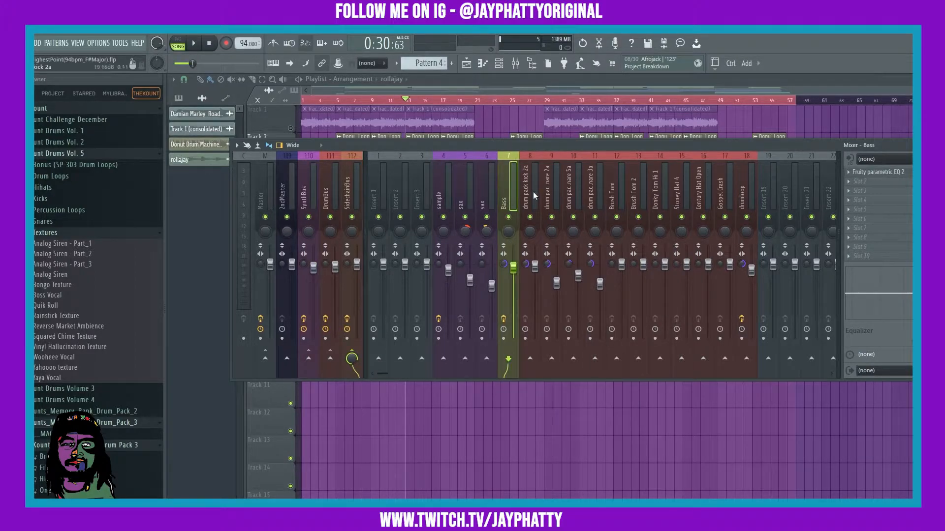
{"action": "left_click", "coordinate": [357, 362]}
{"action": "right_click", "coordinate": [356, 363]}
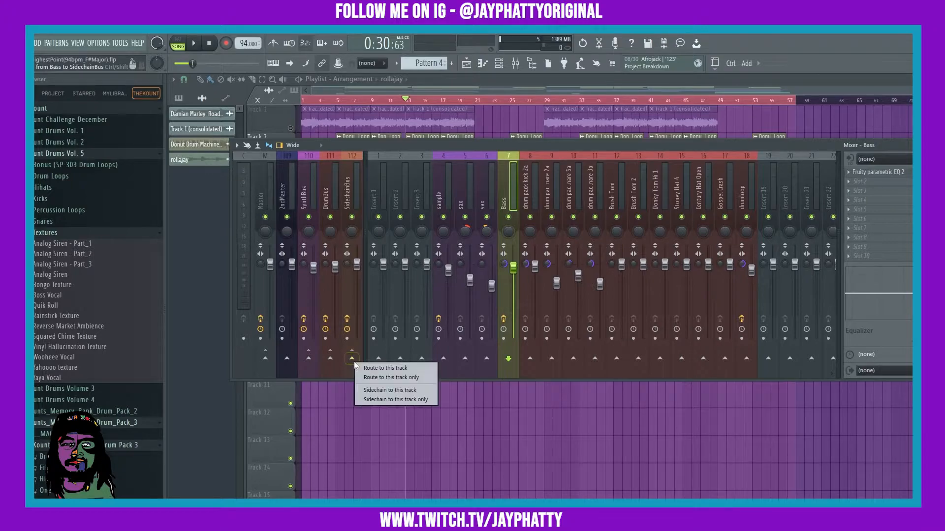
{"action": "left_click", "coordinate": [403, 378]}
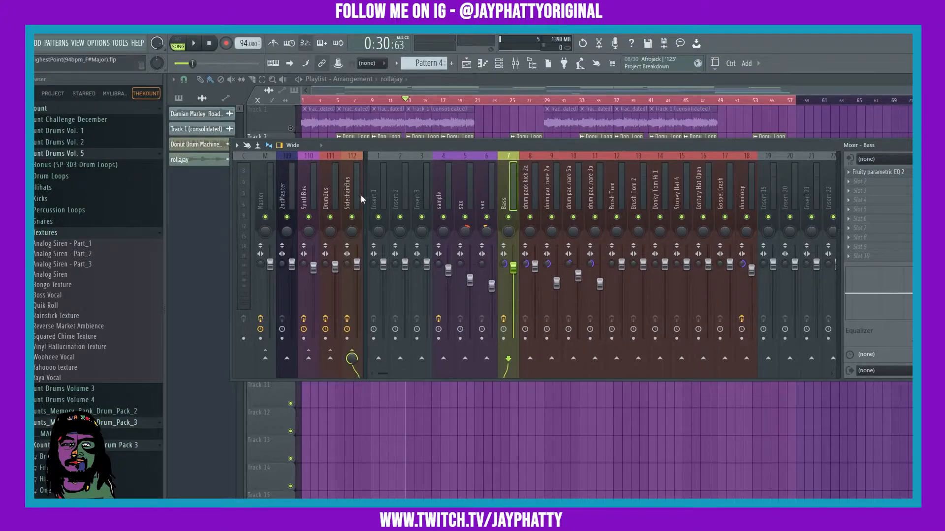
Sidechain the drum pack kick 2a track to the SidechainBus while keeping its DrumBus routing
{"action": "left_click", "coordinate": [530, 184]}
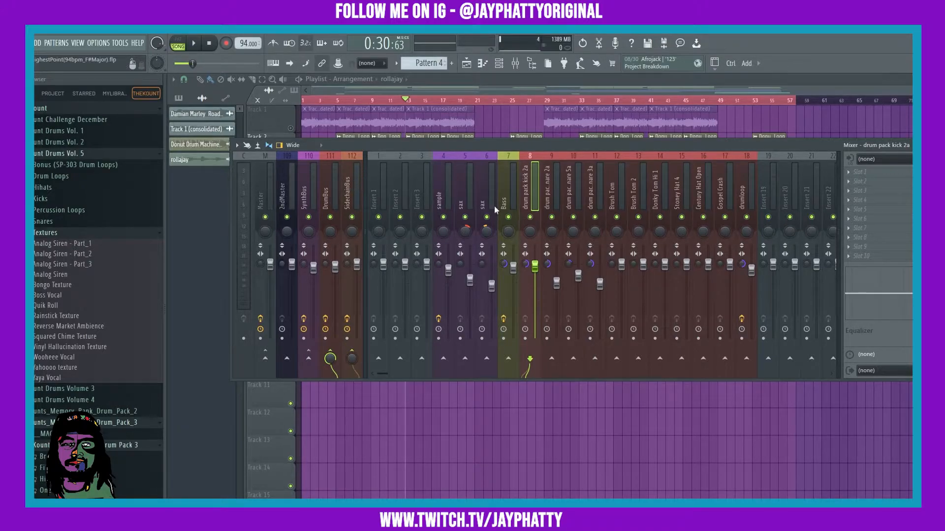
{"action": "left_click", "coordinate": [352, 351]}
{"action": "right_click", "coordinate": [352, 360]}
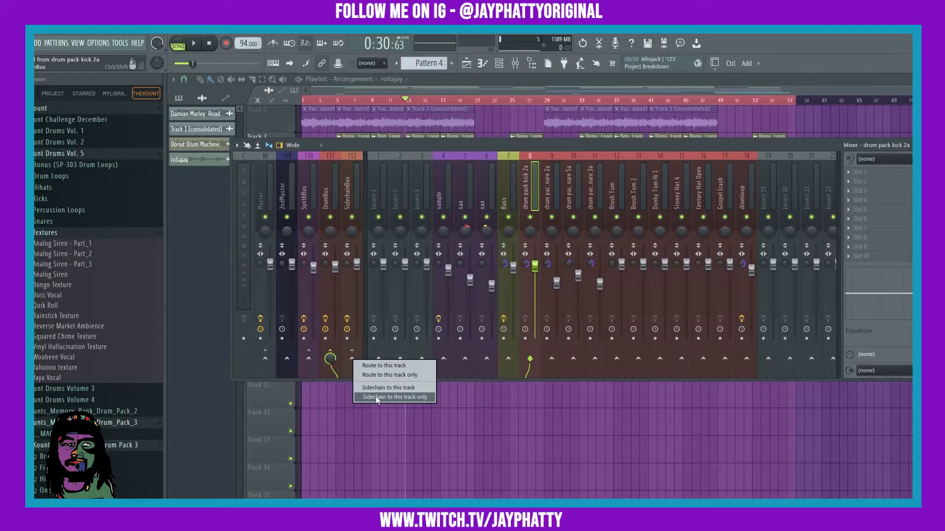
{"action": "left_click", "coordinate": [386, 387]}
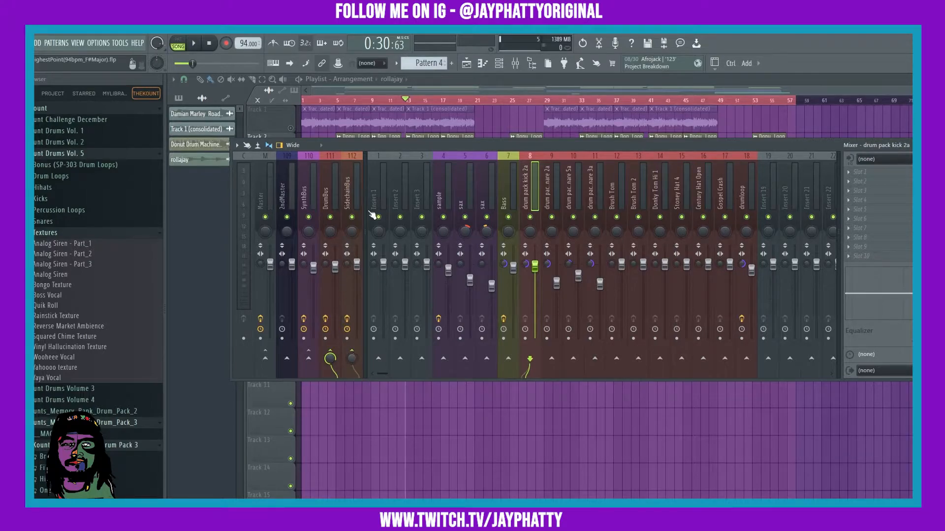
Open the Fruity Limiter on the SidechainBus and place its window over the middle of the mixer
{"action": "left_click", "coordinate": [349, 195]}
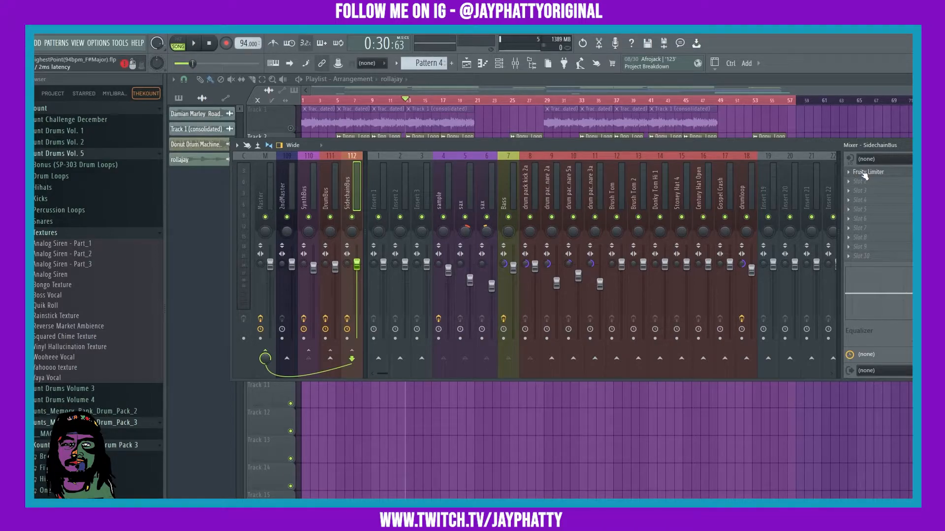
{"action": "left_click_drag", "start_coordinate": [825, 146], "coordinate": [762, 142]}
{"action": "left_click", "coordinate": [807, 168]}
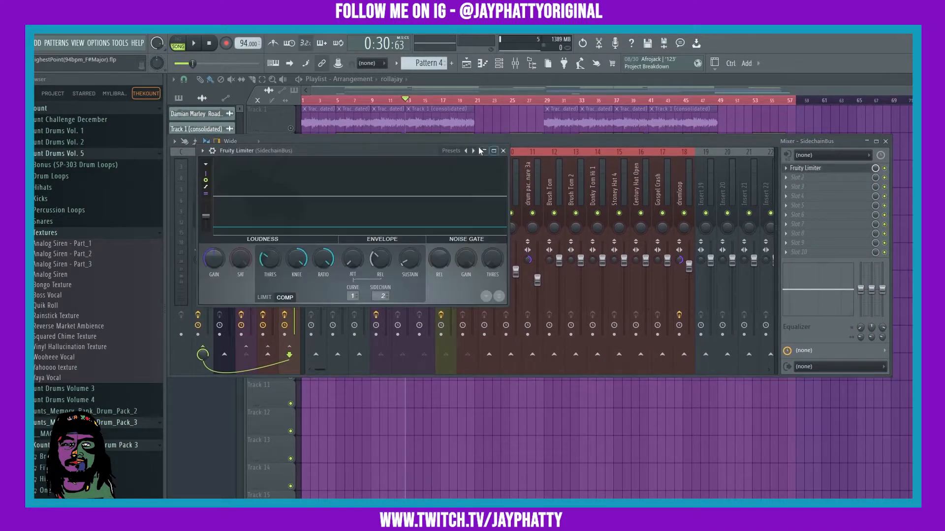
{"action": "left_click_drag", "start_coordinate": [386, 157], "coordinate": [499, 173]}
With the Fruity Limiter in COMP mode, reset its threshold, knee, ratio and release to their defaults
{"action": "left_click", "coordinate": [406, 315]}
{"action": "left_click", "coordinate": [406, 315]}
{"action": "right_click", "coordinate": [384, 278]}
{"action": "left_click", "coordinate": [399, 284]}
{"action": "right_click", "coordinate": [409, 278]}
{"action": "left_click", "coordinate": [424, 285]}
{"action": "right_click", "coordinate": [439, 274]}
{"action": "left_click", "coordinate": [452, 281]}
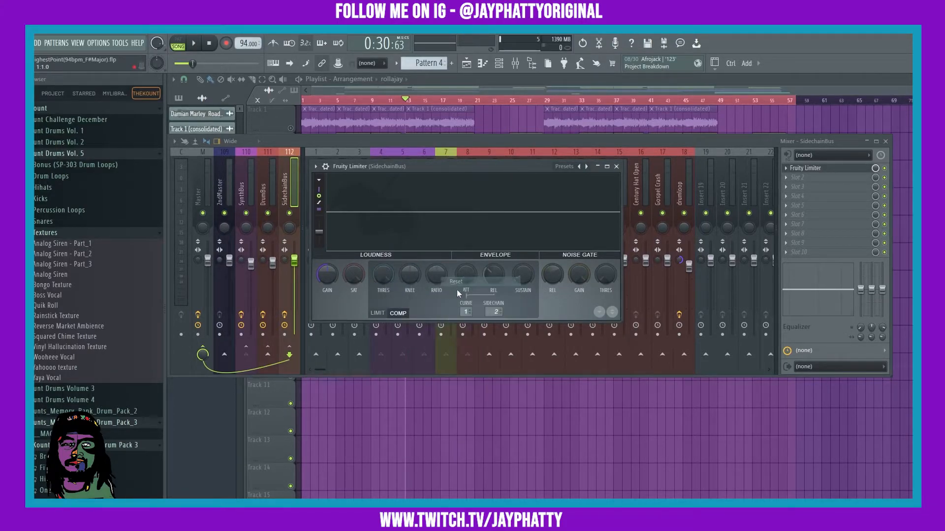
{"action": "right_click", "coordinate": [486, 271]}
{"action": "left_click", "coordinate": [500, 276]}
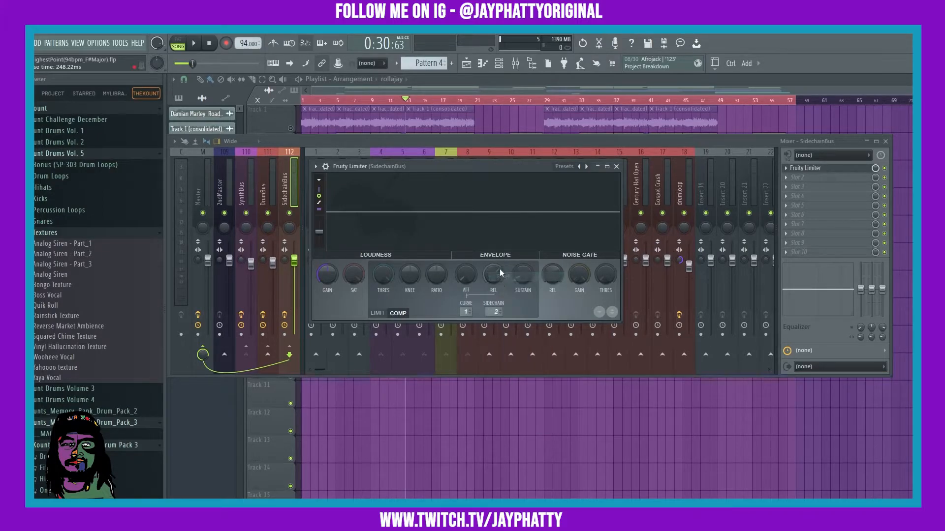
Set the Fruity Limiter's sidechain input to drum pack kick 2a
{"action": "left_click_drag", "start_coordinate": [486, 168], "coordinate": [573, 168]}
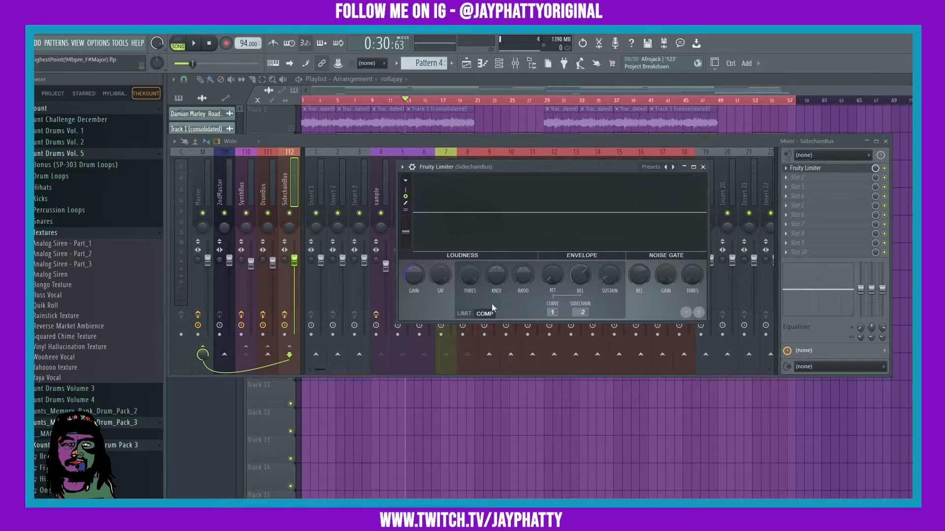
{"action": "left_click", "coordinate": [581, 312]}
{"action": "left_click", "coordinate": [582, 311]}
{"action": "left_click", "coordinate": [574, 314]}
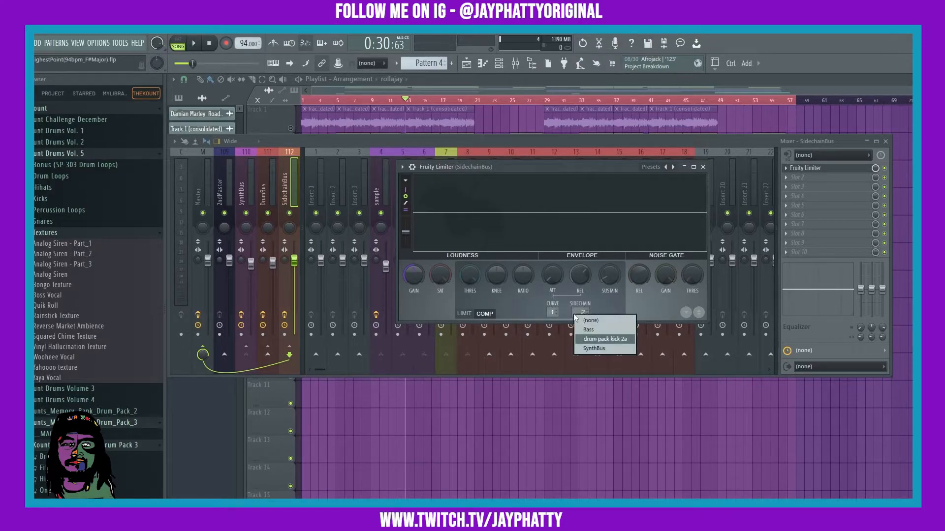
{"action": "left_click", "coordinate": [595, 341]}
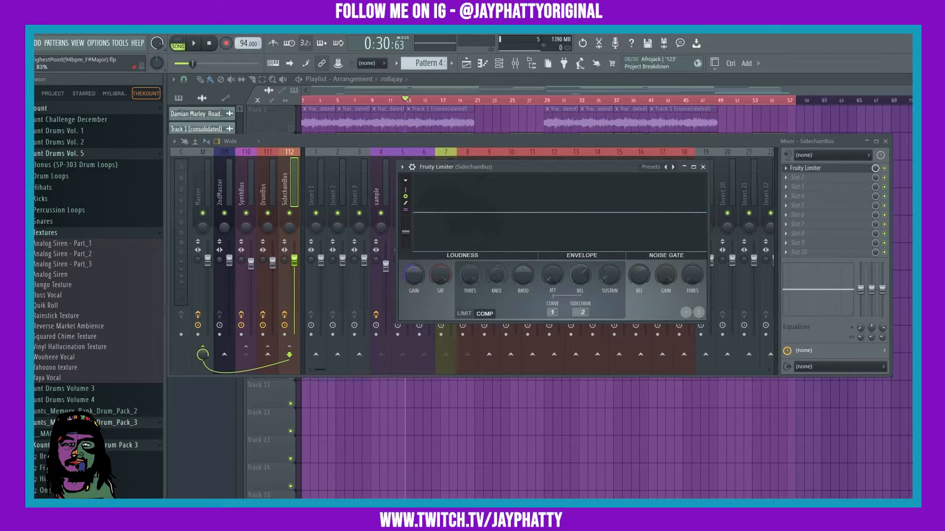
Lower the compressor threshold to about -18.4 dB, raise the knee and ratio, and play the song to audition the ducking
{"action": "left_click_drag", "start_coordinate": [483, 279], "coordinate": [483, 298]}
{"action": "left_click", "coordinate": [197, 43]}
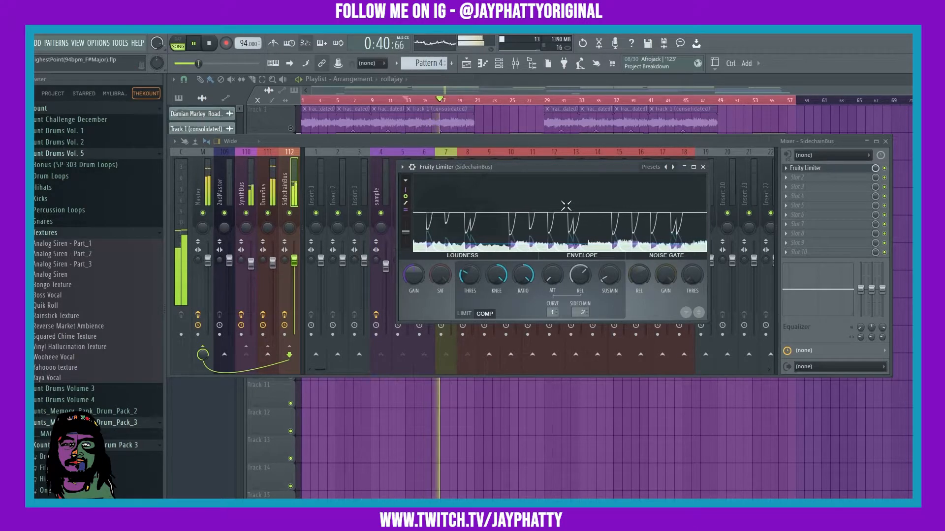
{"action": "left_click", "coordinate": [194, 43]}
{"action": "left_click", "coordinate": [209, 42]}
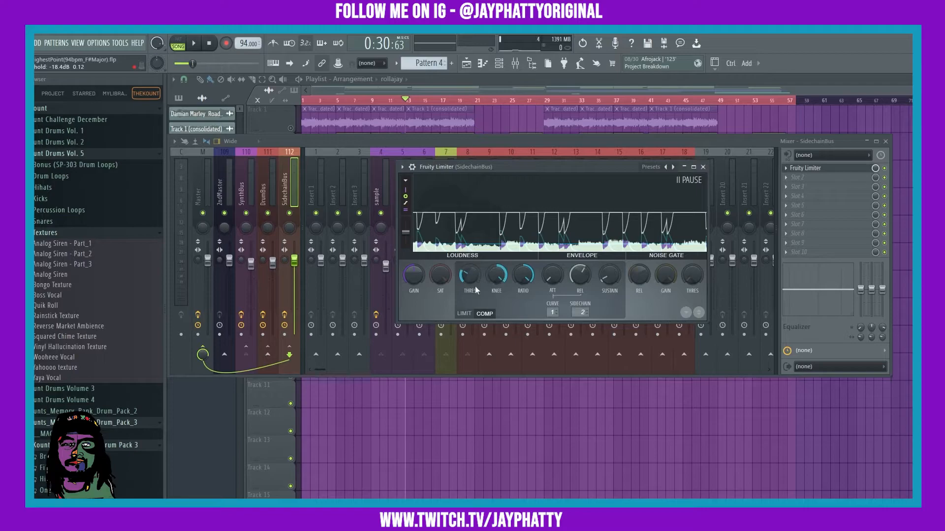
Try a long compressor release of about 1011 ms, then shorten it while auditioning the ducking
{"action": "mouse_move", "coordinate": [580, 275]}
{"action": "left_mouse_down"}
{"action": "mouse_move", "coordinate": [579, 288]}
{"action": "mouse_move", "coordinate": [581, 256]}
{"action": "left_mouse_up"}
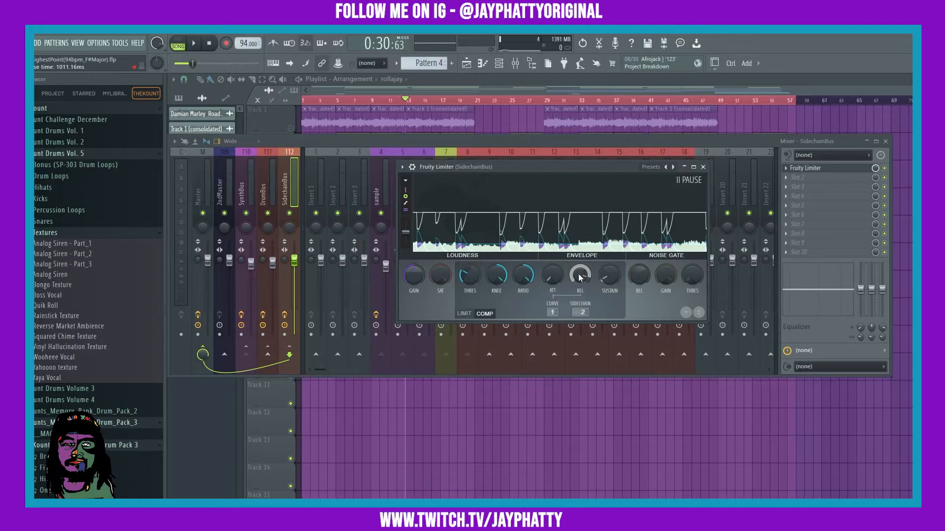
{"action": "key", "text": "space"}
{"action": "left_click_drag", "start_coordinate": [579, 278], "coordinate": [580, 291]}
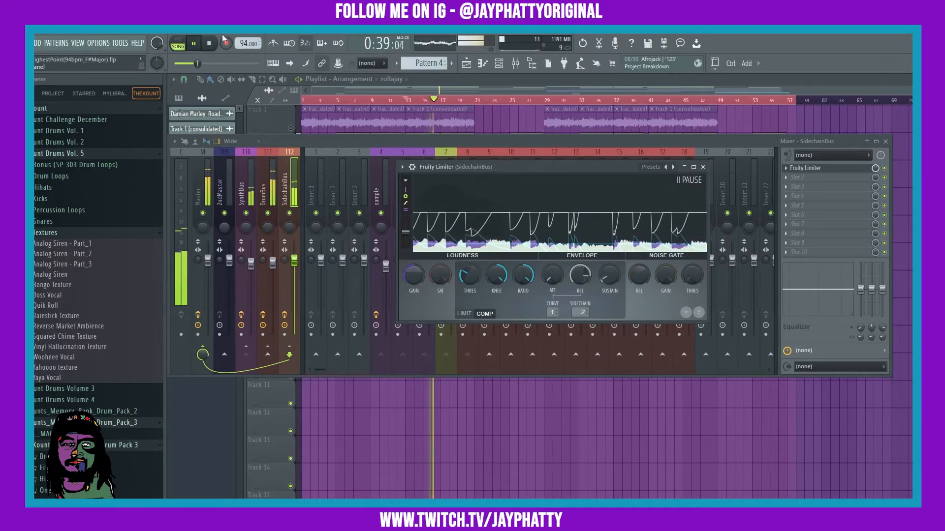
{"action": "left_click", "coordinate": [210, 43]}
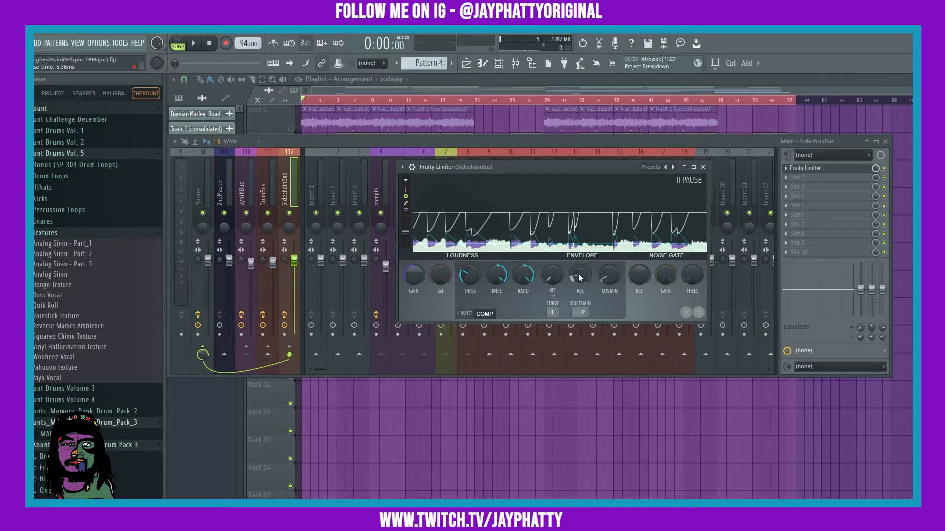
Compare a long release with a short one during playback, settling on about 39 ms with a slightly lower threshold
{"action": "left_click_drag", "start_coordinate": [578, 273], "coordinate": [578, 251]}
{"action": "left_click_drag", "start_coordinate": [580, 274], "coordinate": [579, 236]}
{"action": "key", "text": "space"}
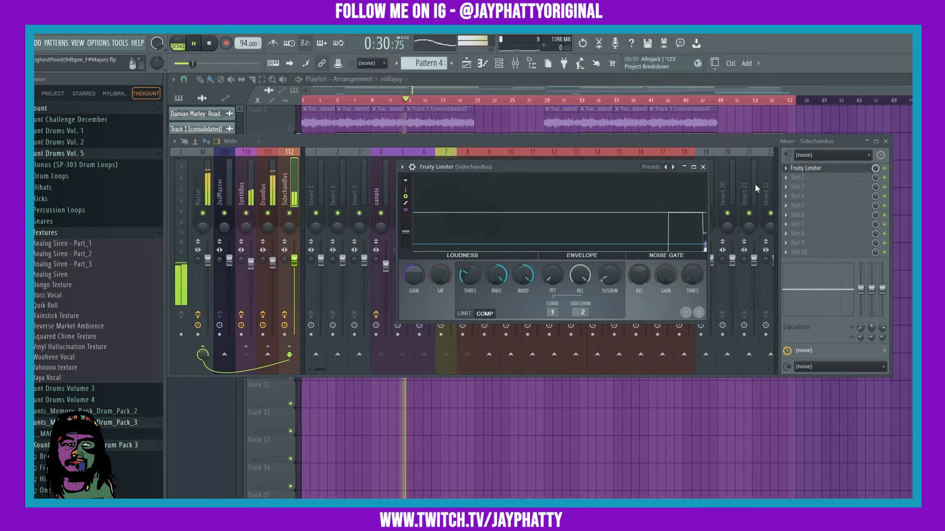
{"action": "left_click_drag", "start_coordinate": [580, 274], "coordinate": [580, 295]}
{"action": "left_click_drag", "start_coordinate": [475, 275], "coordinate": [480, 277]}
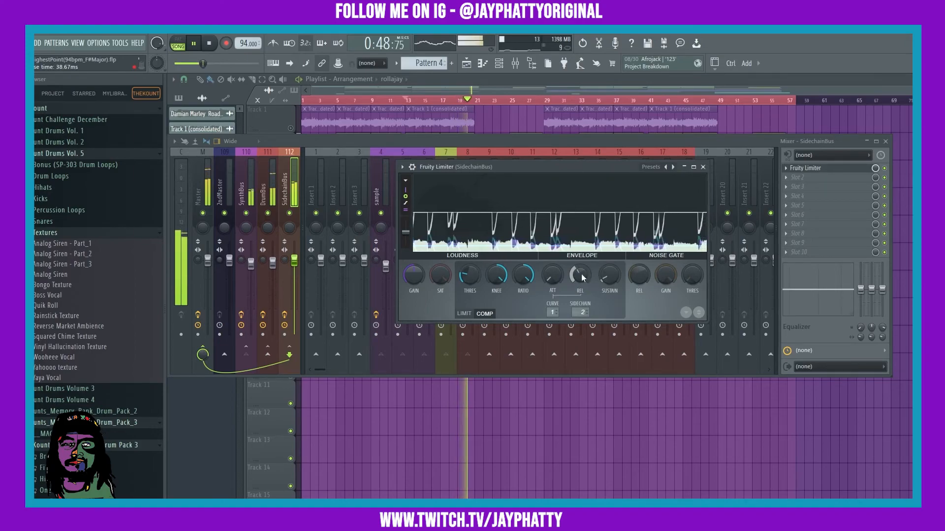
{"action": "left_click", "coordinate": [209, 39]}
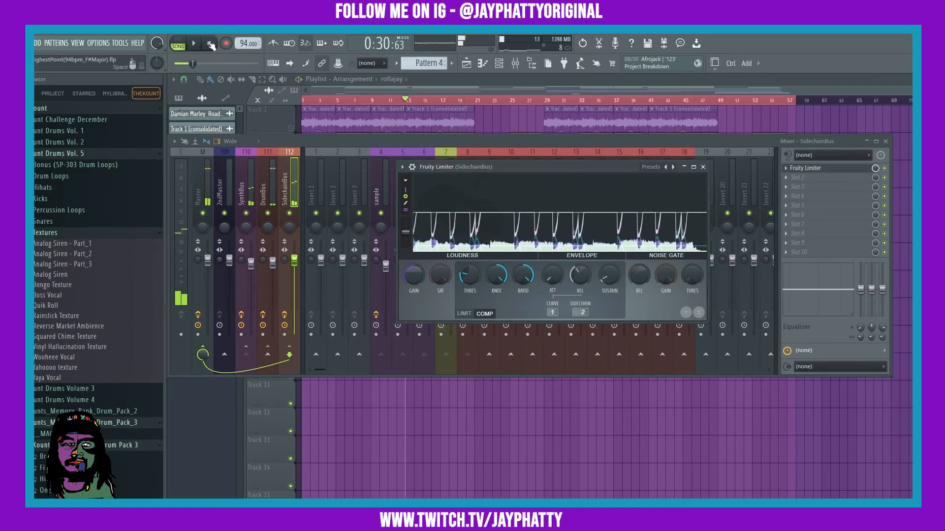